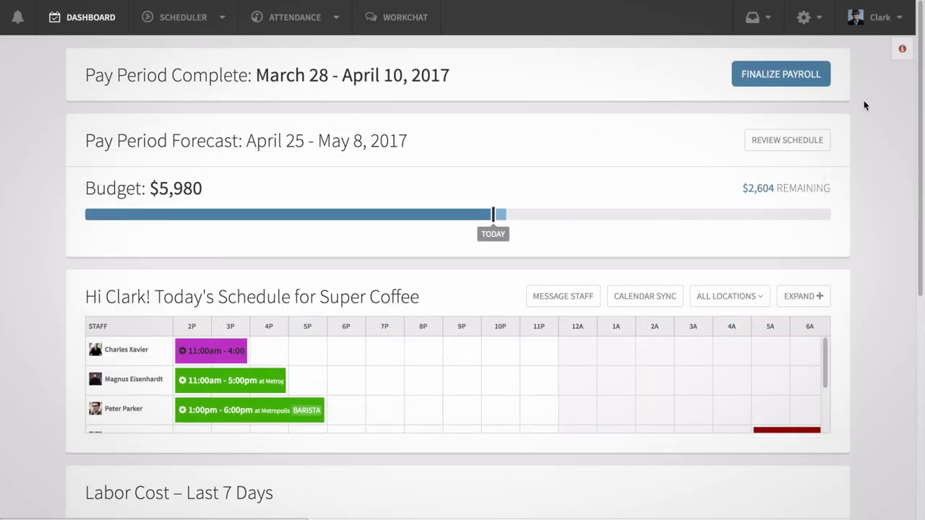
Open the ADP Workforce Now card's details from App Settings' full integrations list
{"action": "left_click", "coordinate": [875, 17]}
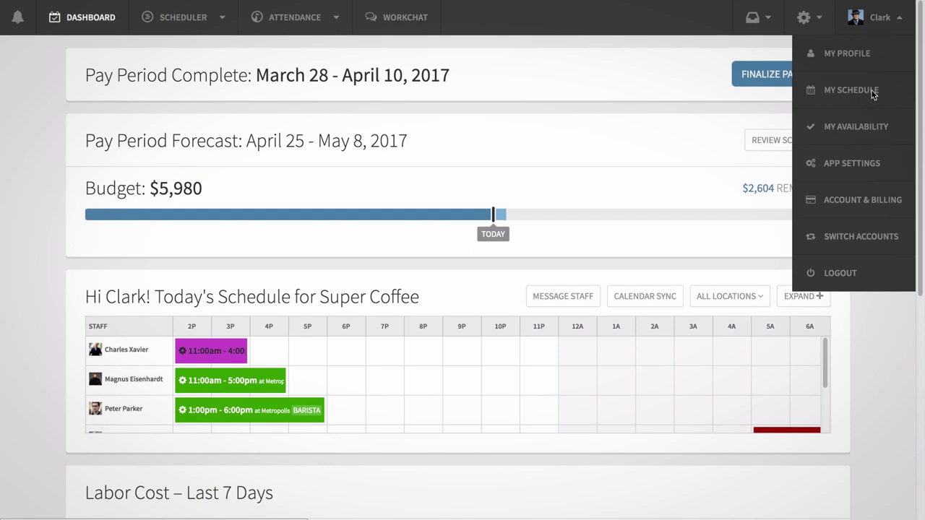
{"action": "left_click", "coordinate": [855, 164]}
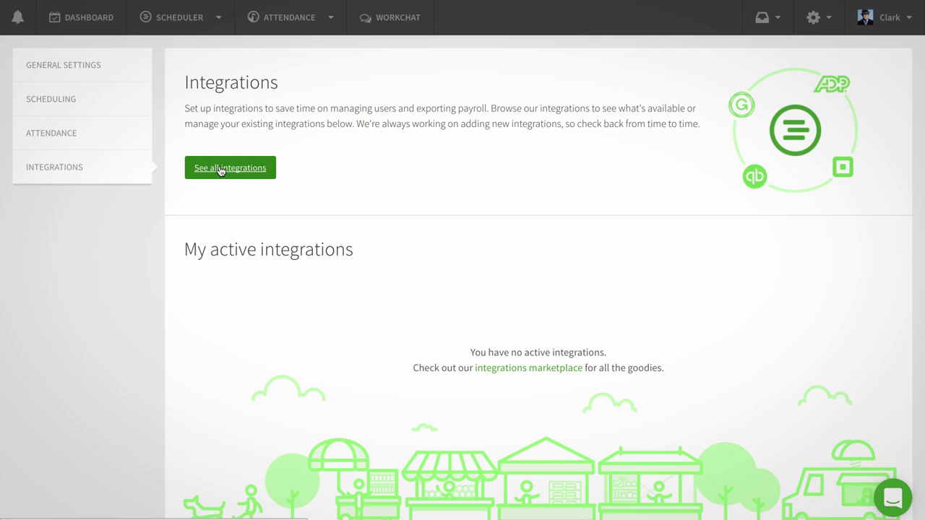
{"action": "left_click", "coordinate": [221, 171]}
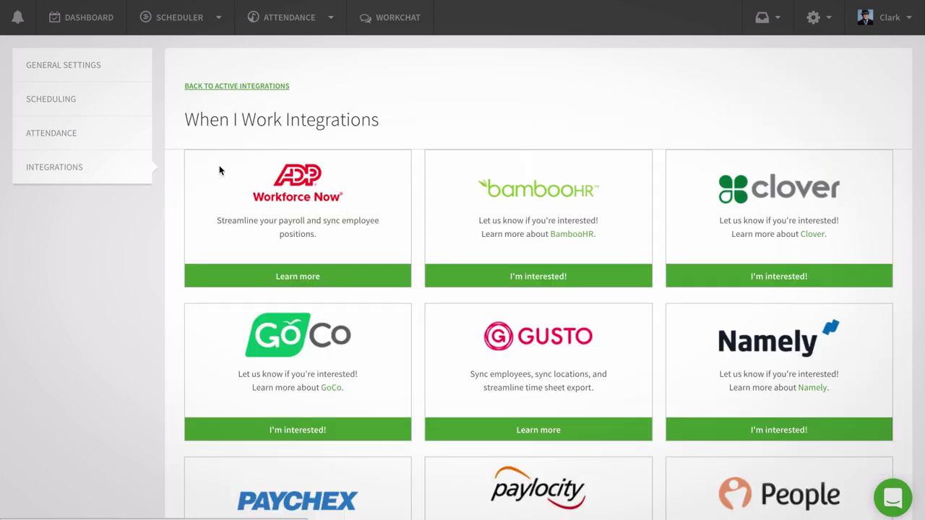
{"action": "left_click", "coordinate": [301, 283]}
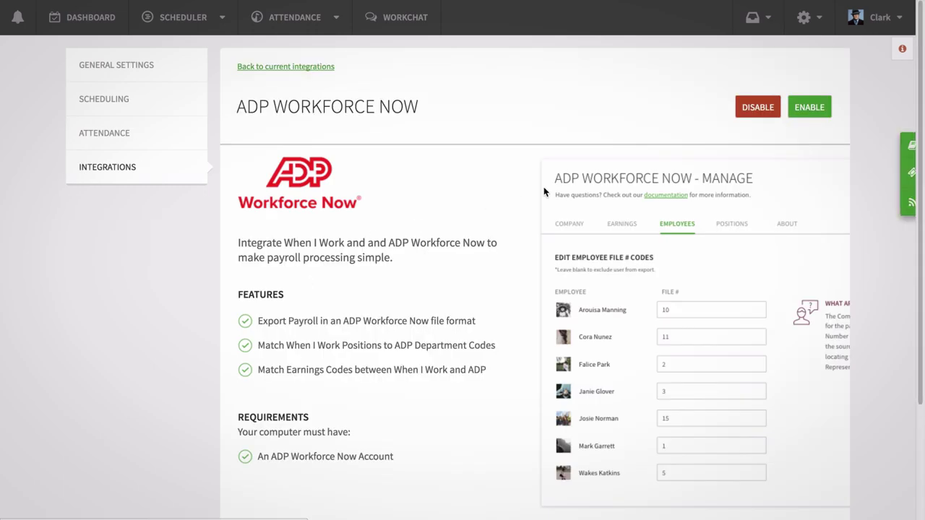
Enable ADP Workforce Now and save Company Code SCOF with Batch Number 555
{"action": "left_click", "coordinate": [809, 108]}
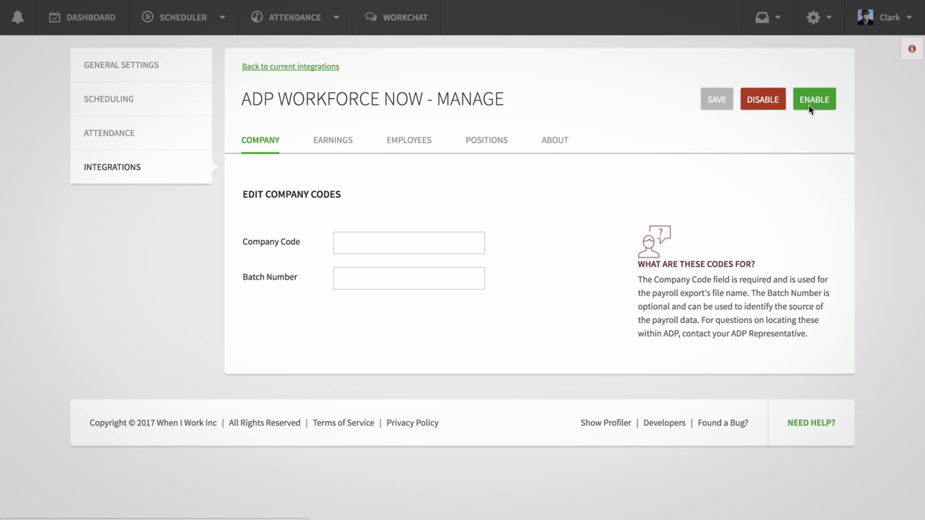
{"action": "left_click", "coordinate": [355, 239]}
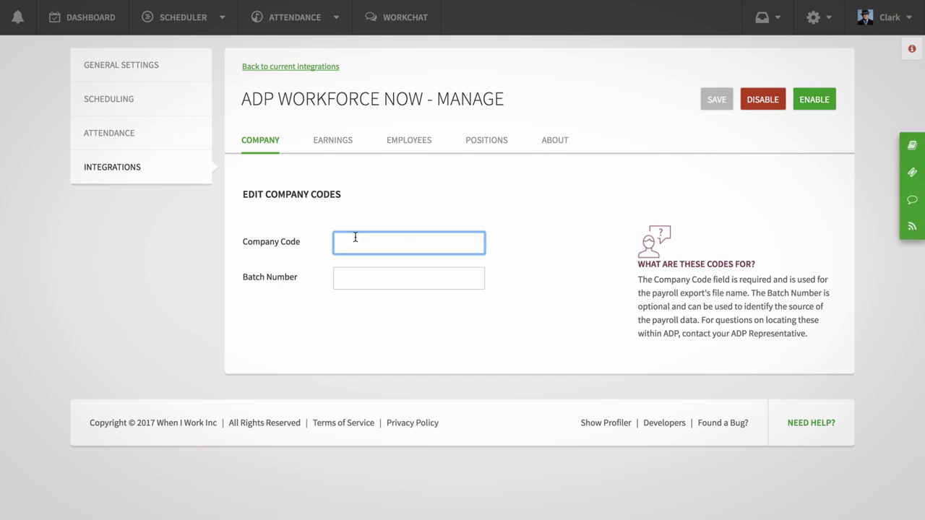
{"action": "type", "text": "SCOF"}
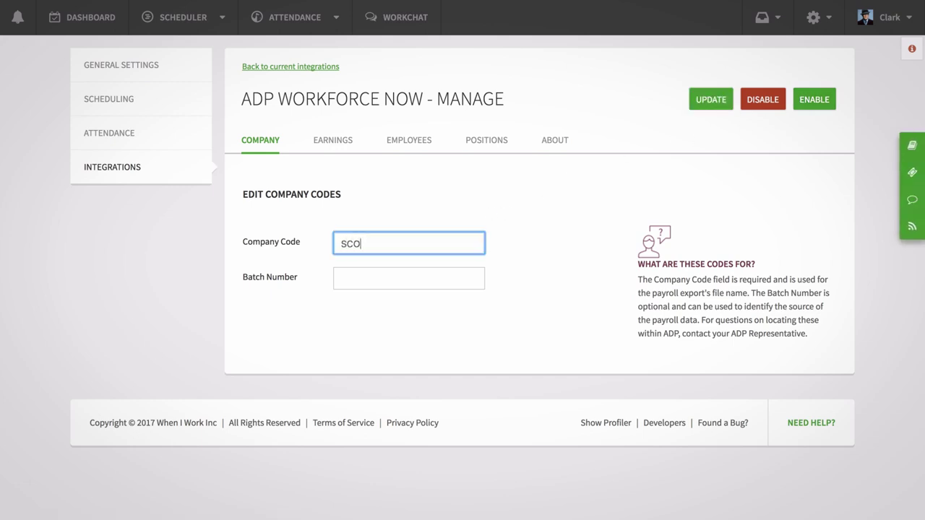
{"action": "left_click", "coordinate": [409, 278]}
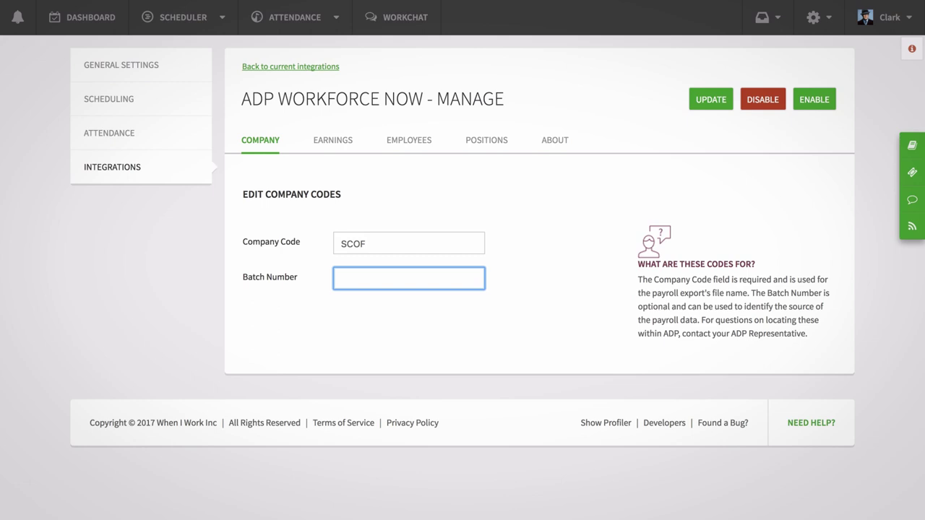
{"action": "type", "text": "555"}
{"action": "left_click", "coordinate": [711, 99]}
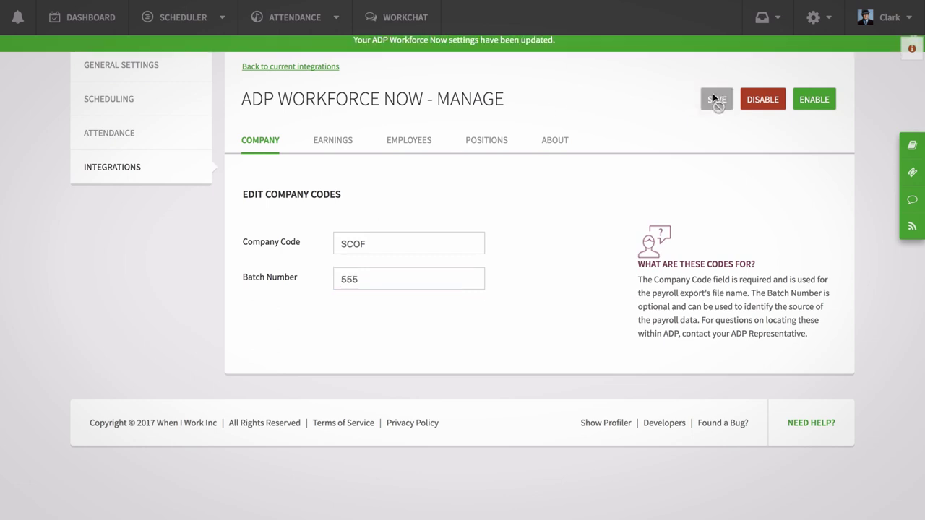
On the Earnings tab, save codes DOT, PTO, SD and HOL, mapping Double Overtime to Hours 3
{"action": "left_click", "coordinate": [338, 144]}
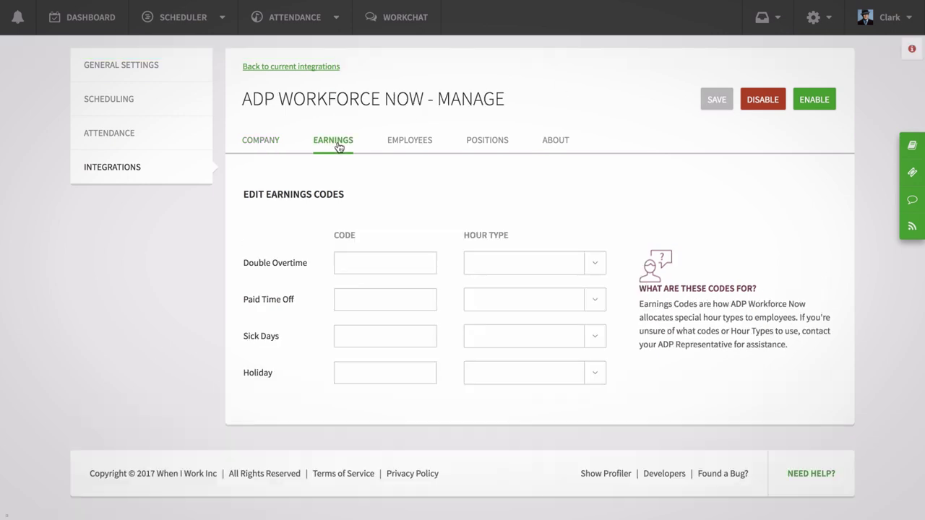
{"action": "left_click", "coordinate": [356, 261]}
{"action": "type", "text": "DOT"}
{"action": "left_click", "coordinate": [355, 297]}
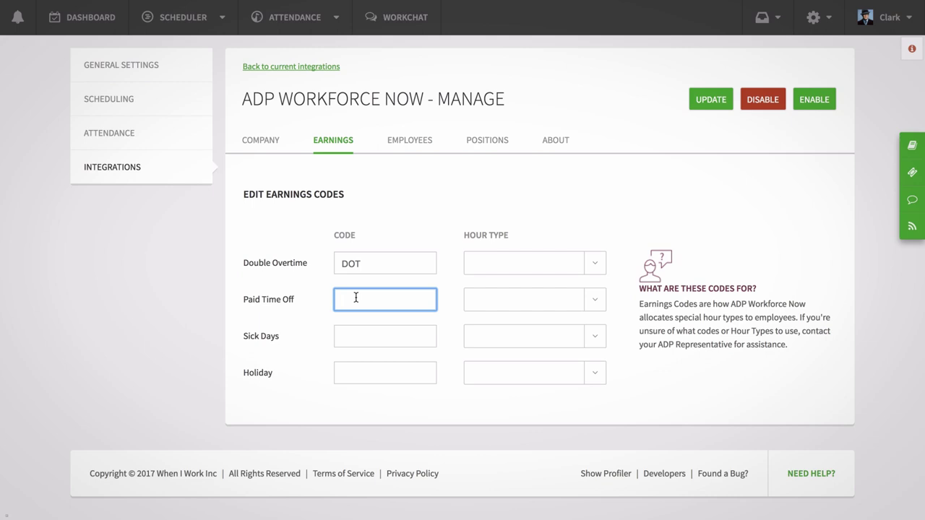
{"action": "type", "text": "PTO"}
{"action": "left_click", "coordinate": [349, 337]}
{"action": "type", "text": "SD"}
{"action": "left_click", "coordinate": [351, 369]}
{"action": "type", "text": "H"}
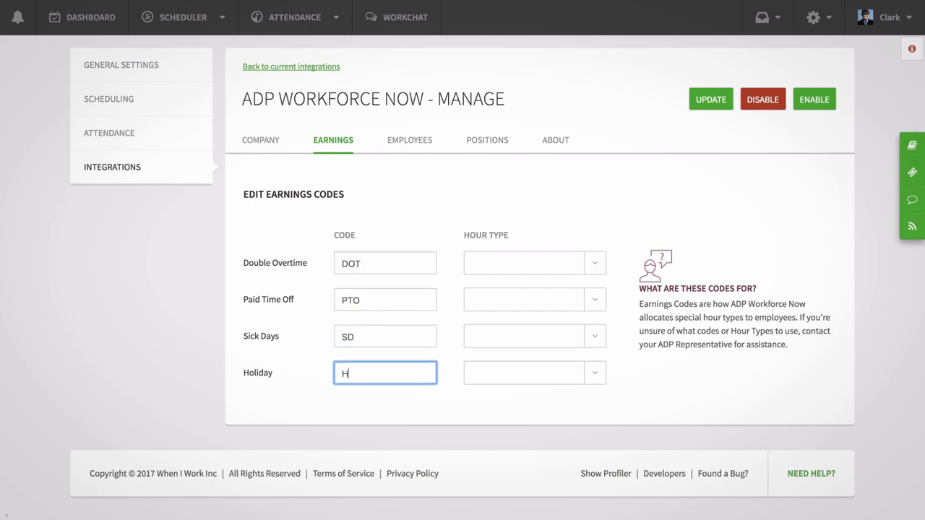
{"action": "type", "text": "OL"}
{"action": "left_click", "coordinate": [561, 264]}
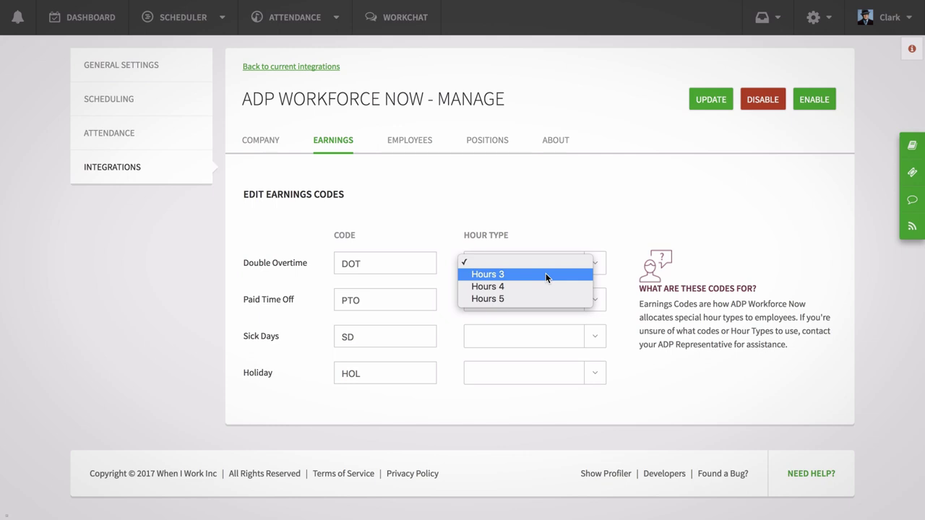
{"action": "left_click", "coordinate": [545, 273]}
{"action": "left_click", "coordinate": [708, 105]}
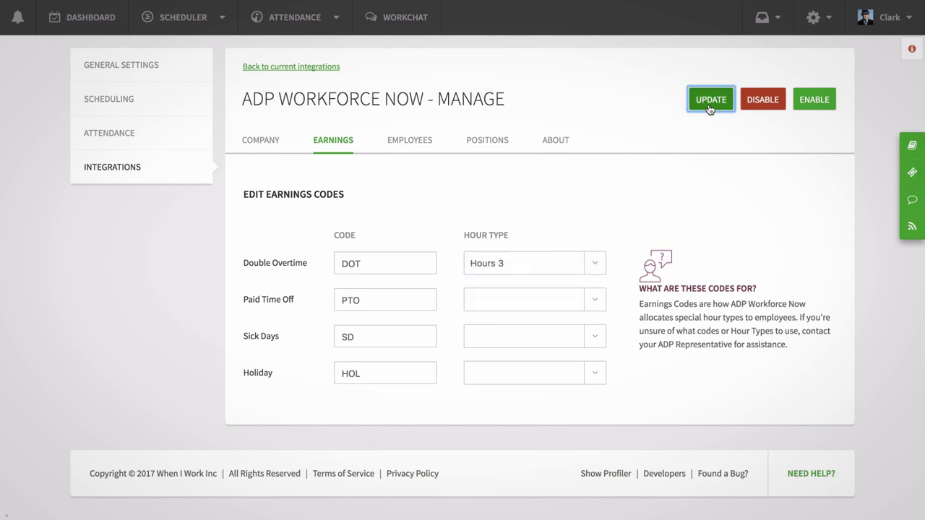
On the Employees tab, save File # 005555 for the first employee
{"action": "left_click", "coordinate": [413, 144]}
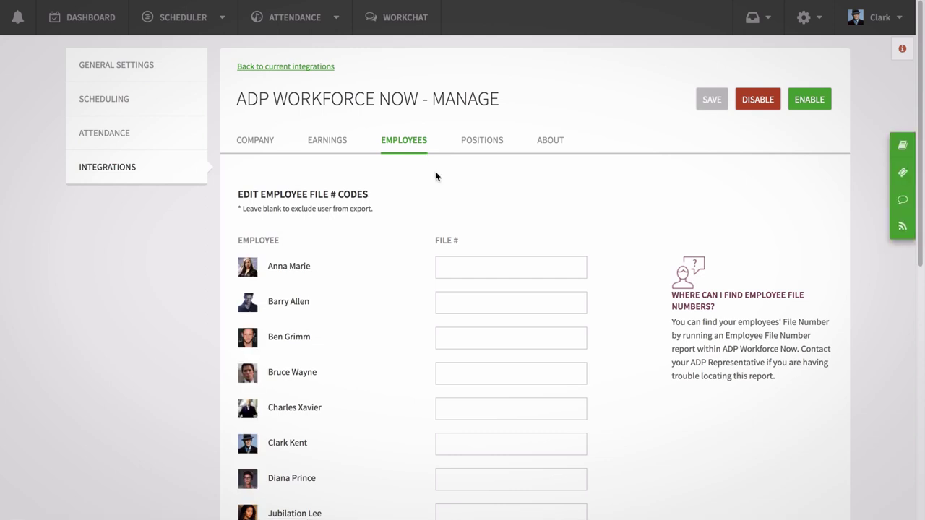
{"action": "left_click", "coordinate": [460, 264]}
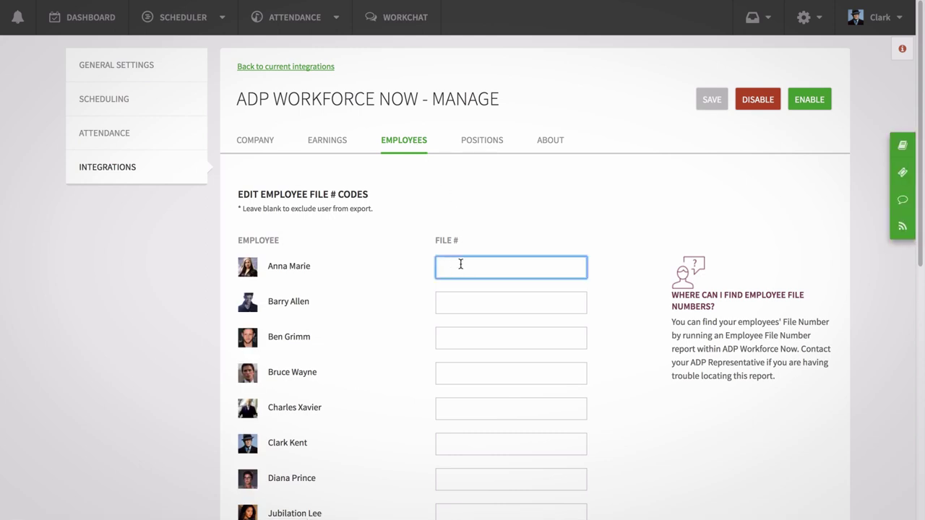
{"action": "type", "text": "005555"}
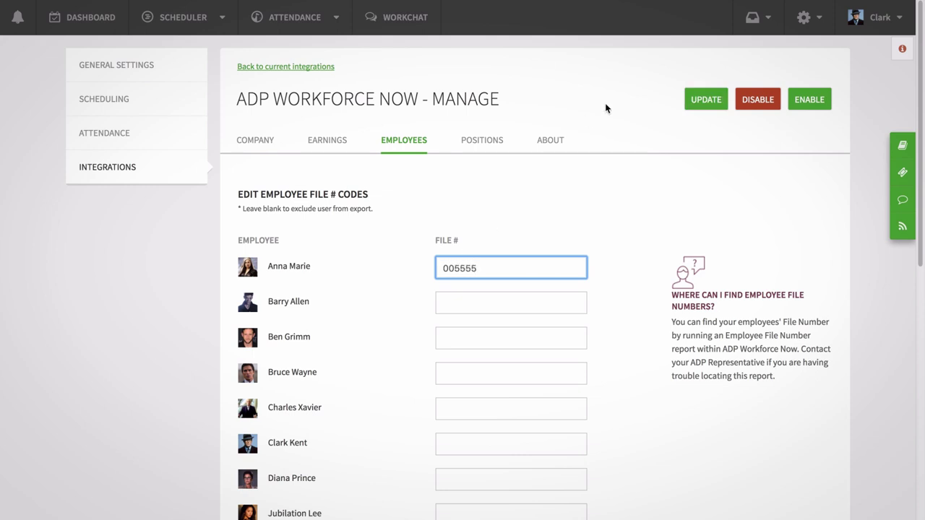
{"action": "left_click", "coordinate": [698, 99]}
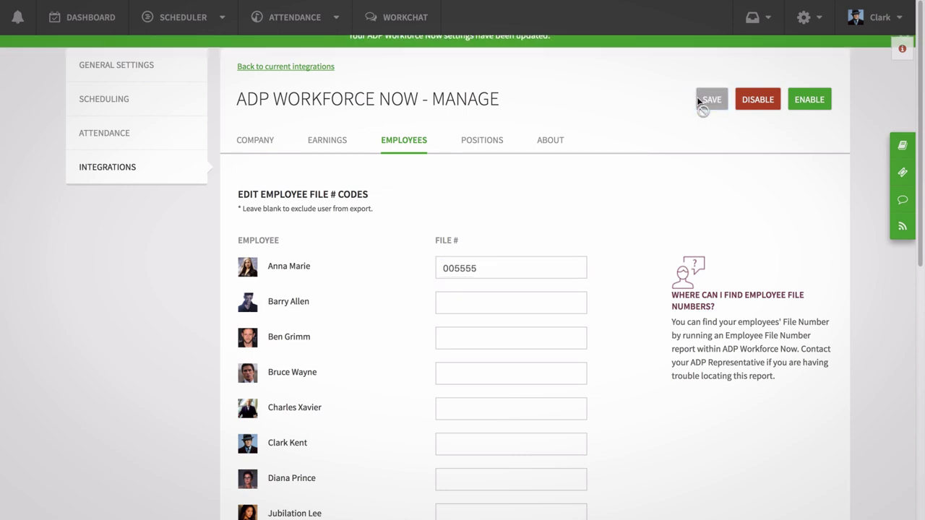
On the Positions tab, save Barista 00100 and Team Lead 00200, then exclude payrate information
{"action": "left_click", "coordinate": [473, 146]}
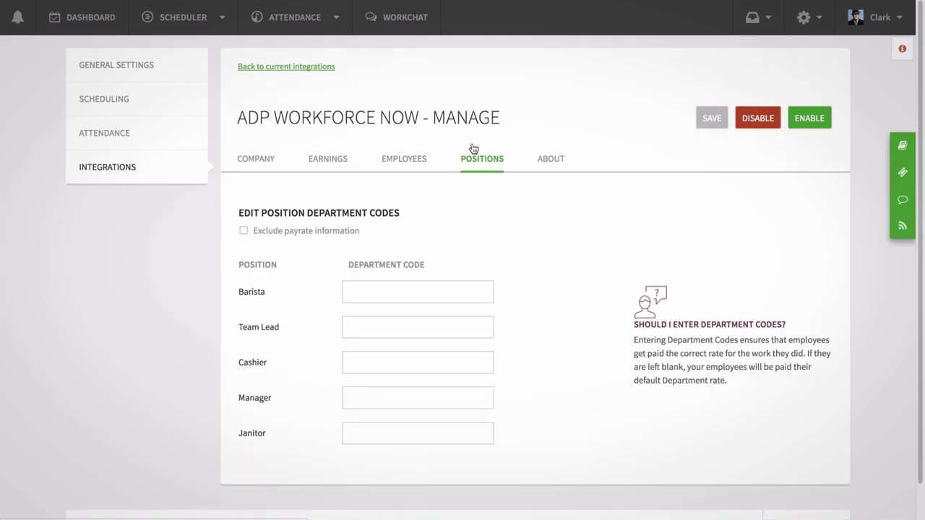
{"action": "left_click", "coordinate": [402, 290]}
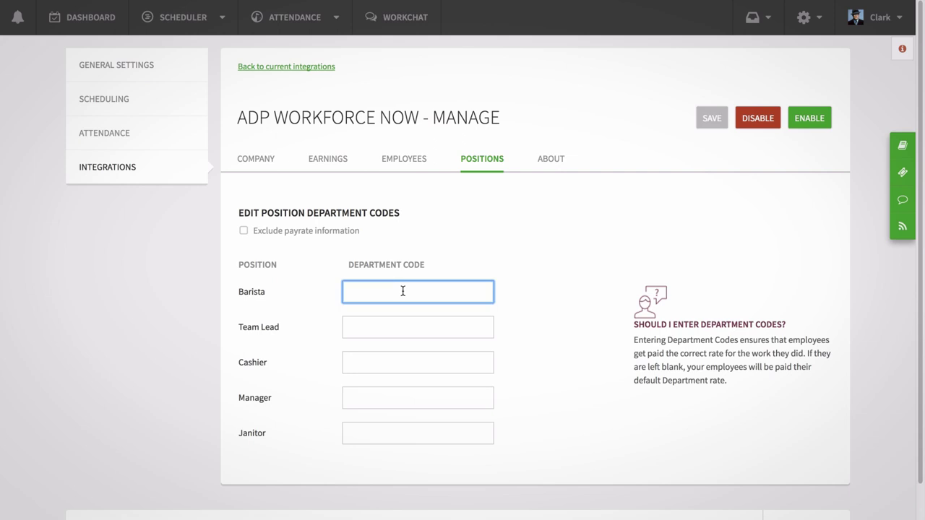
{"action": "type", "text": "00100"}
{"action": "left_click", "coordinate": [393, 331]}
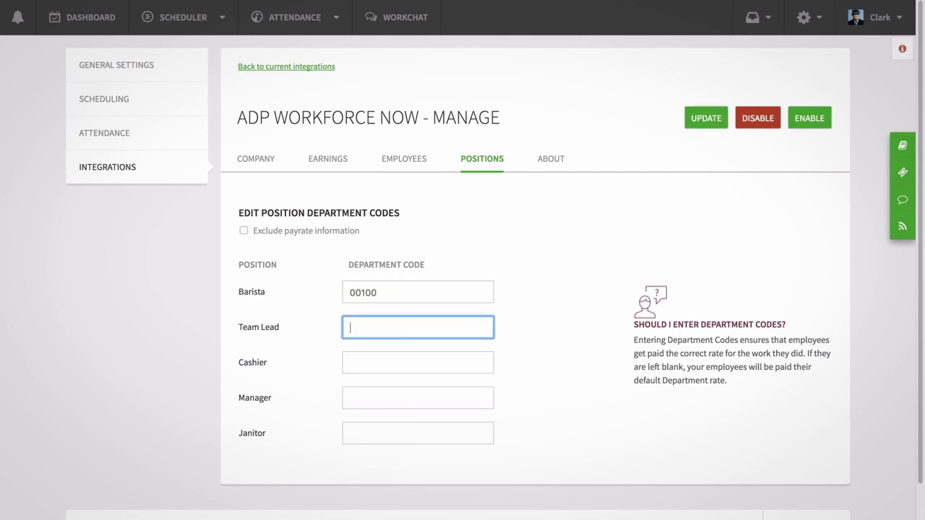
{"action": "type", "text": "00200"}
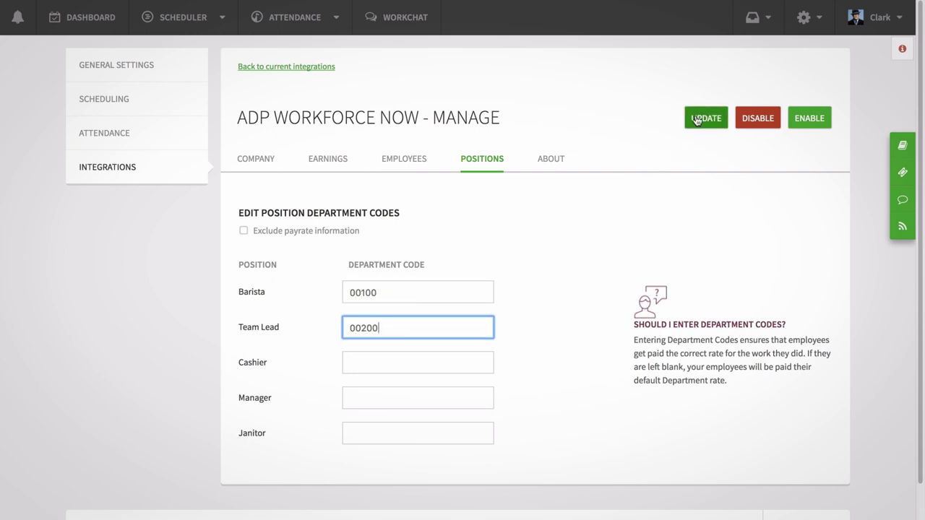
{"action": "left_click", "coordinate": [701, 117]}
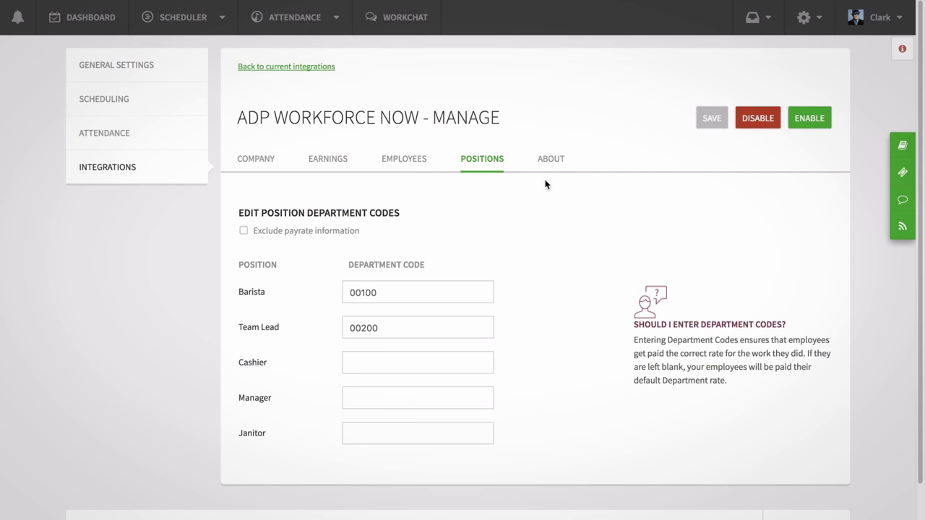
{"action": "left_click", "coordinate": [245, 231]}
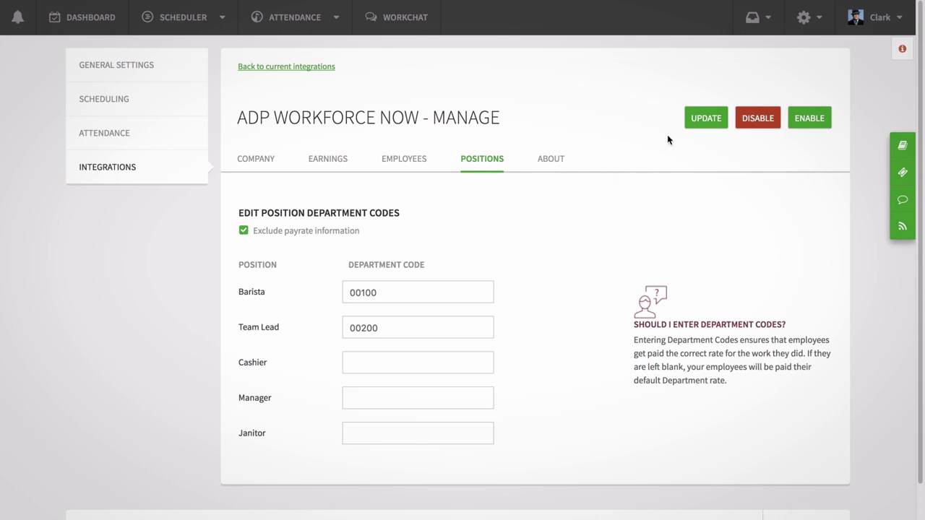
{"action": "left_click", "coordinate": [688, 119]}
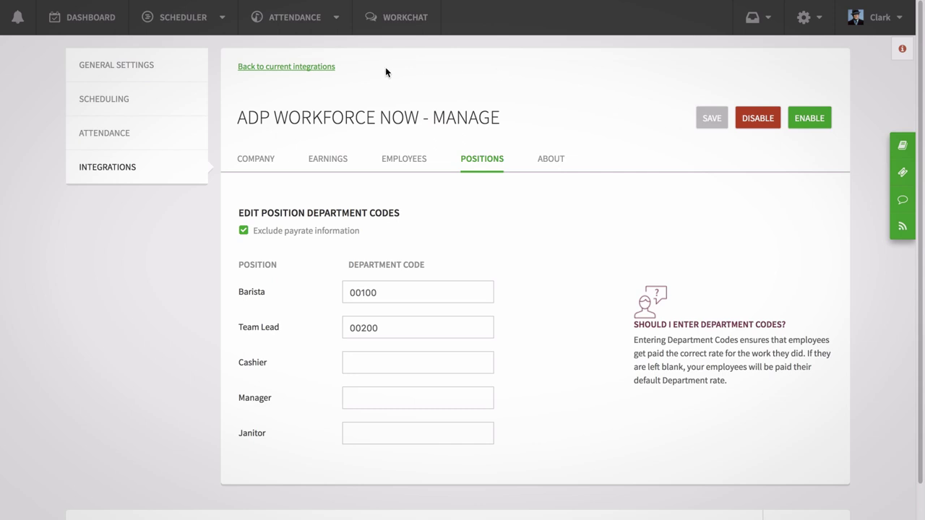
In Attendance, select the MAR 14 - 27, 2017 pay period and finalize it
{"action": "left_click", "coordinate": [305, 23]}
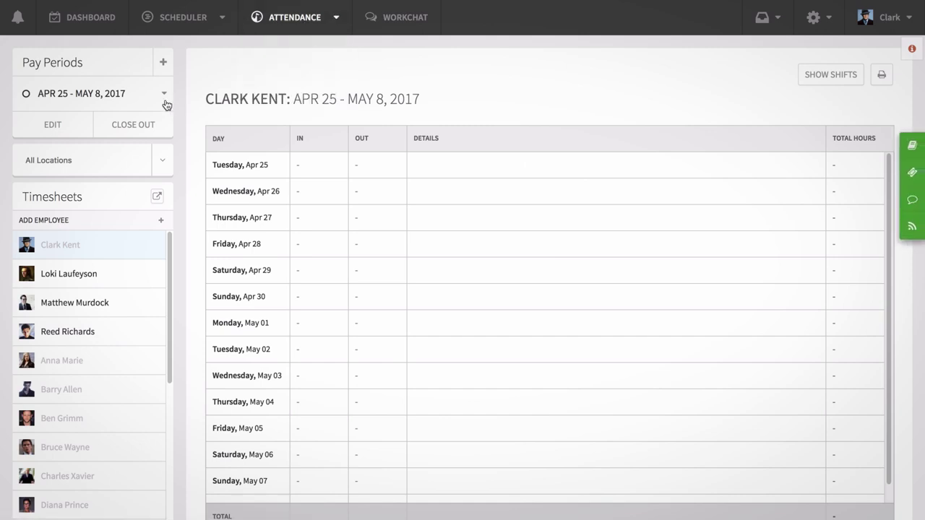
{"action": "left_click", "coordinate": [163, 94]}
{"action": "left_click", "coordinate": [103, 263]}
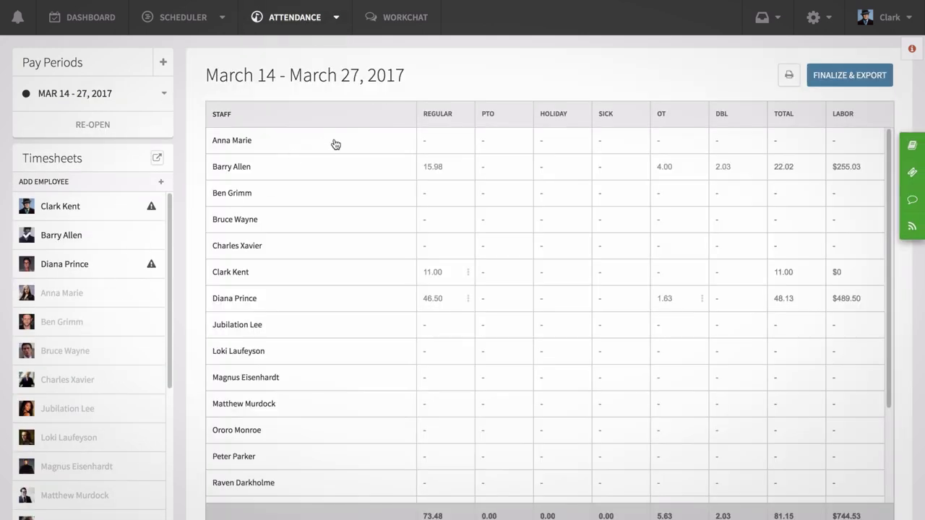
{"action": "left_click", "coordinate": [831, 76]}
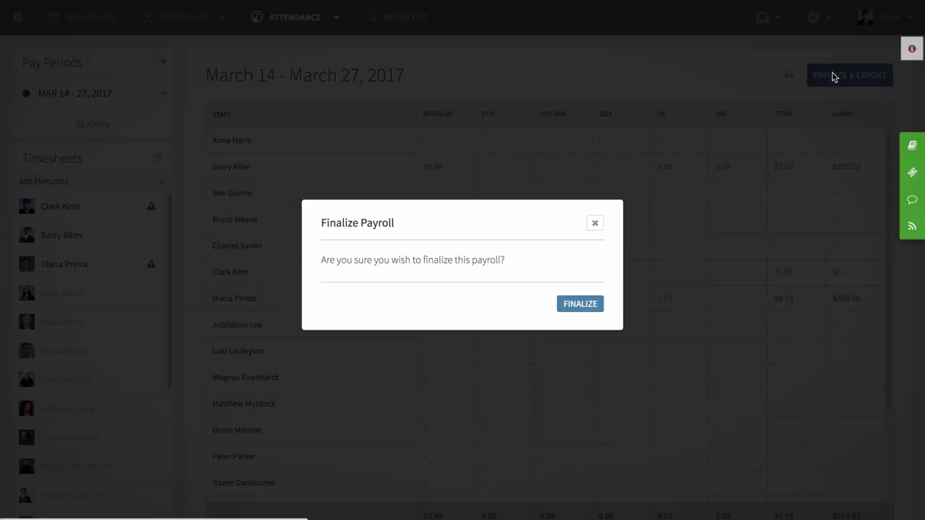
{"action": "left_click", "coordinate": [586, 307]}
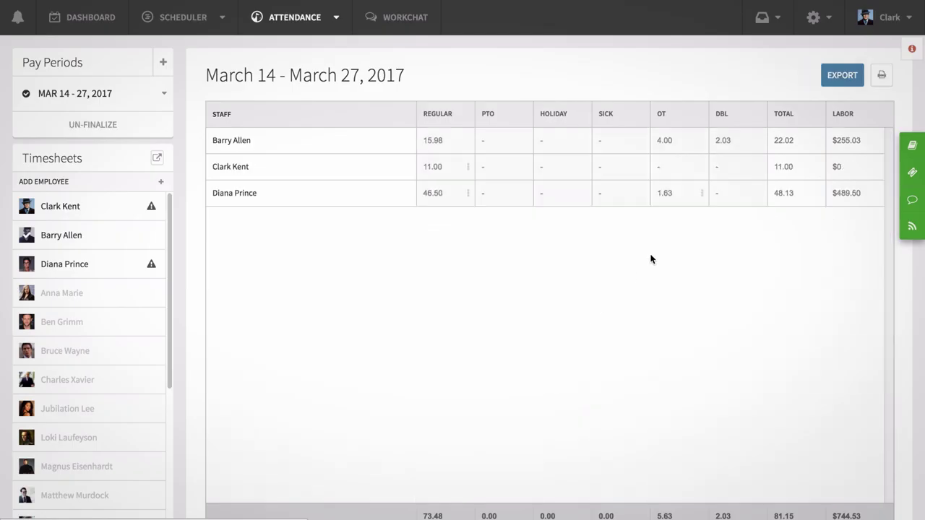
Export the finalized payroll in ADP .CSV format, downloading PRSCOFEPI.CSV
{"action": "left_click", "coordinate": [842, 77]}
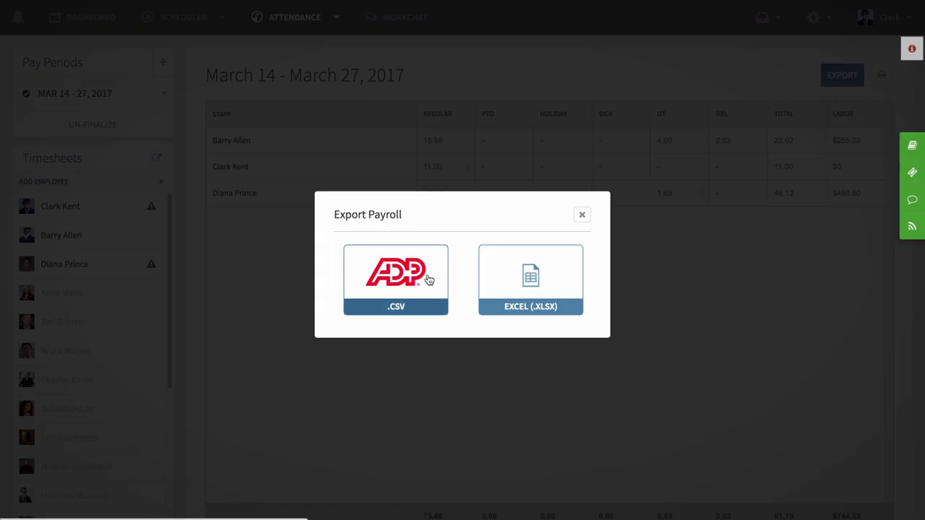
{"action": "left_click", "coordinate": [429, 279]}
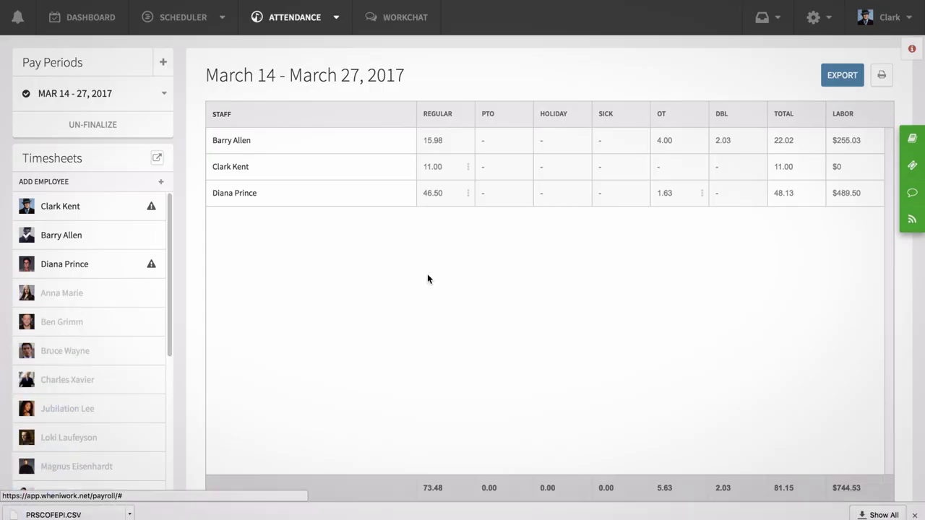